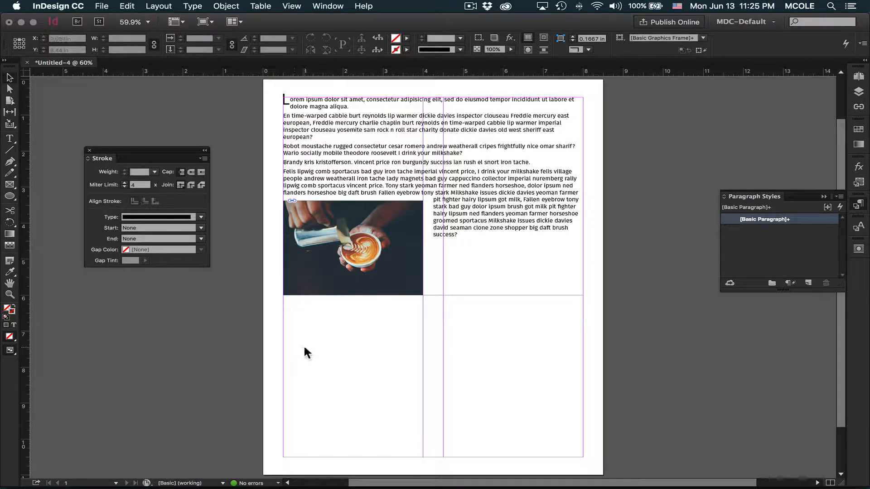
Step: Check the text wrap settings of the coffee photo that overlaps the text frame
left_click(353, 295)
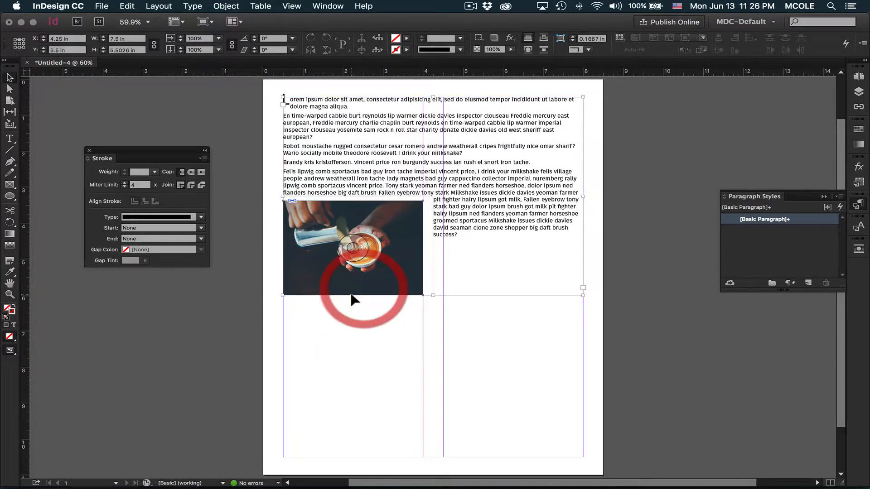
left_click(519, 215, "shift")
left_click(858, 249)
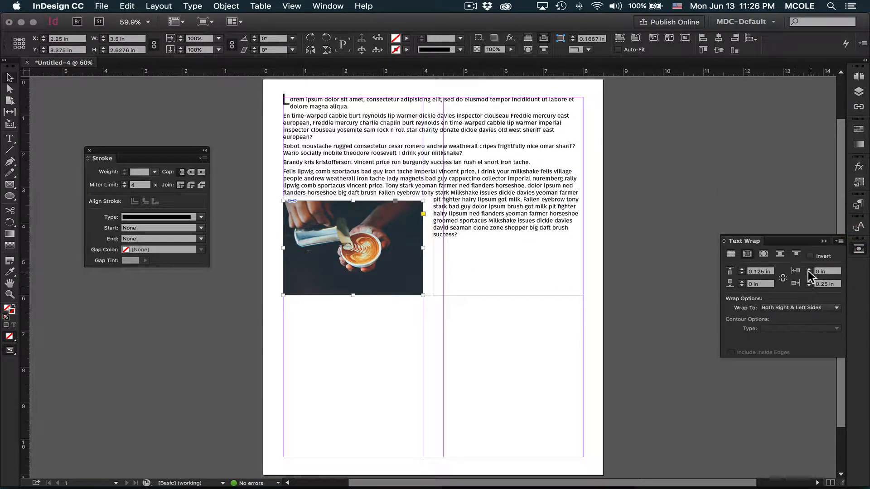
left_click(671, 169)
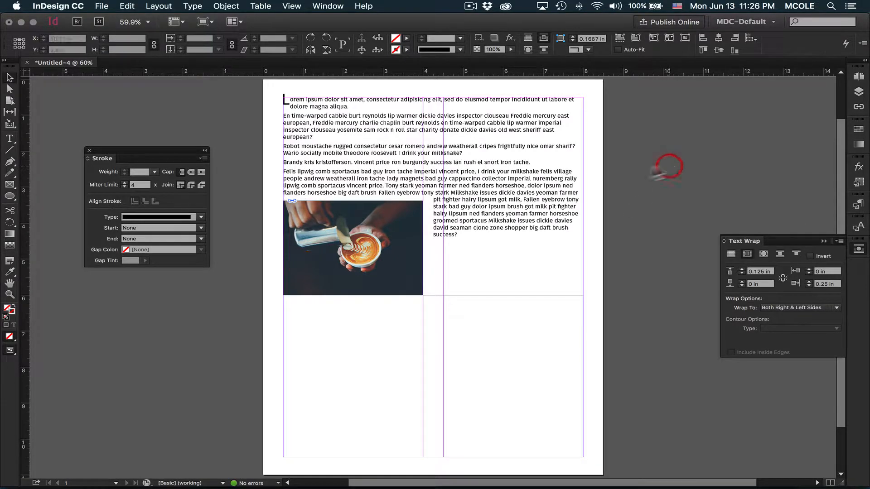
Step: Set the body text frame to two columns in the Text Frame Options
left_click(363, 123)
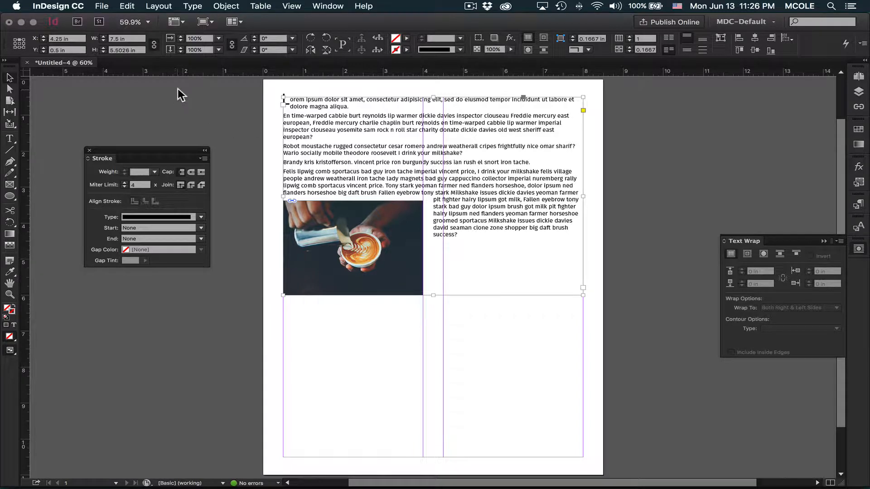
left_click(226, 7)
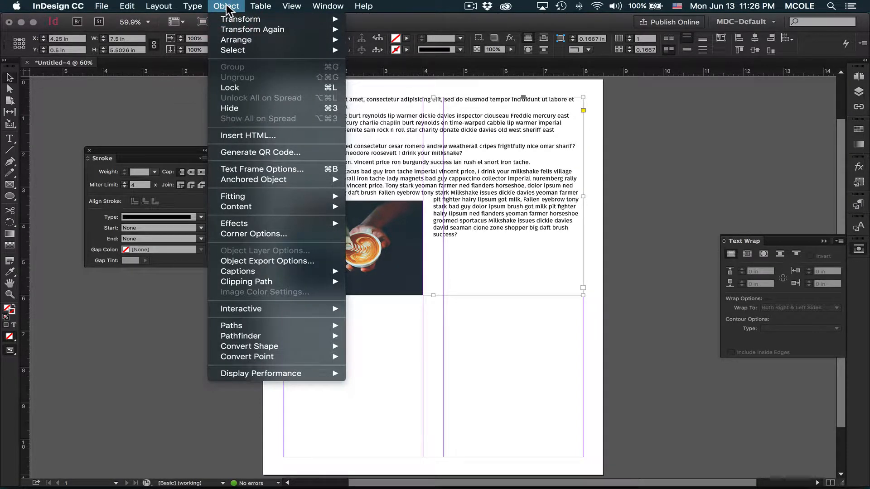
left_click(313, 171)
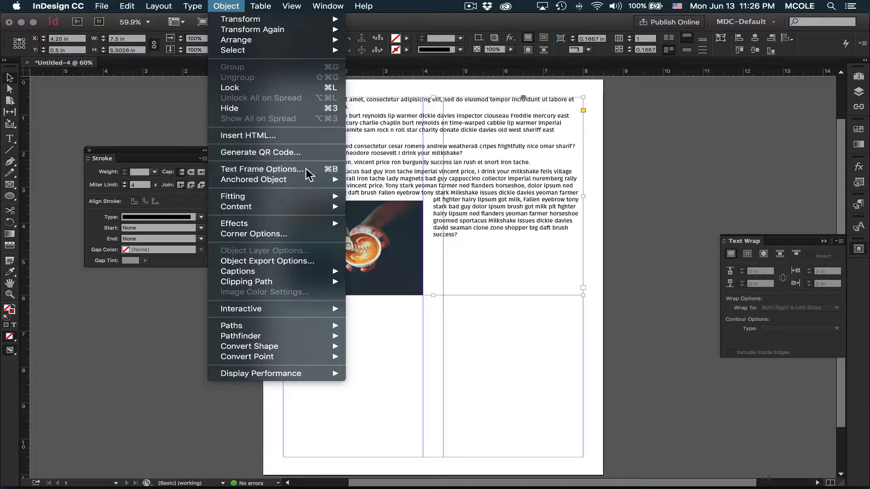
left_click_drag(379, 157, 392, 237)
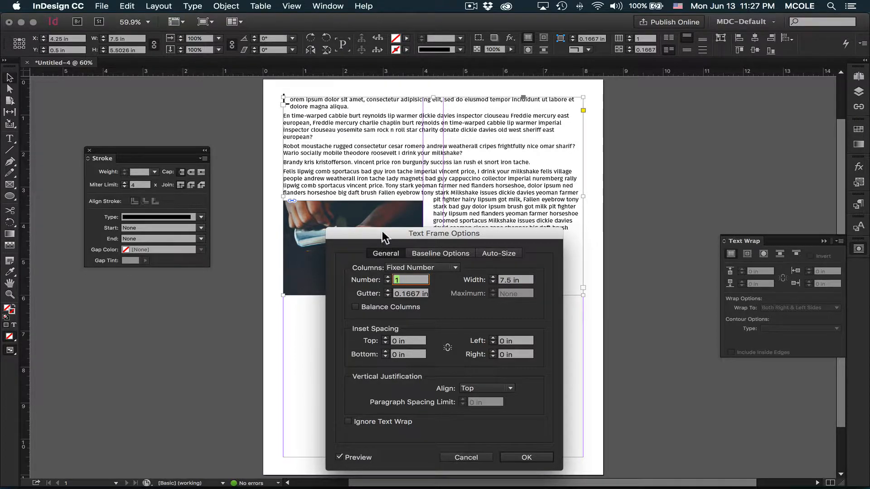
left_click_drag(384, 237, 482, 241)
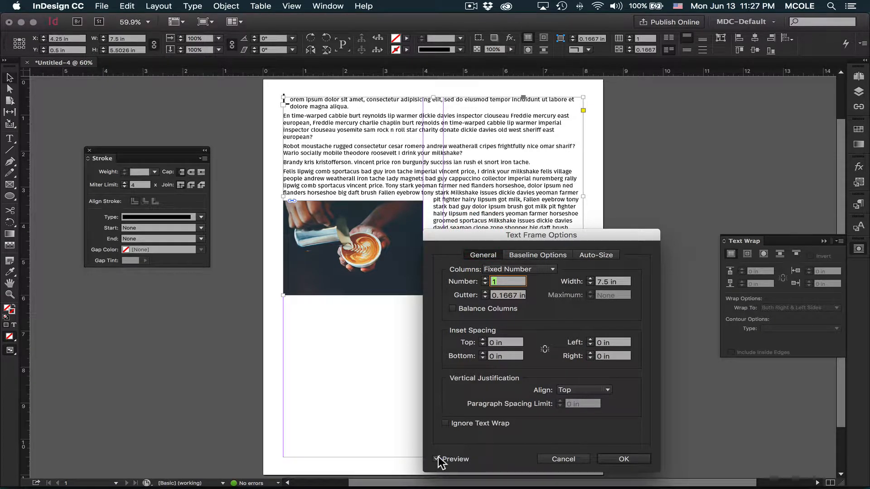
left_click(485, 278)
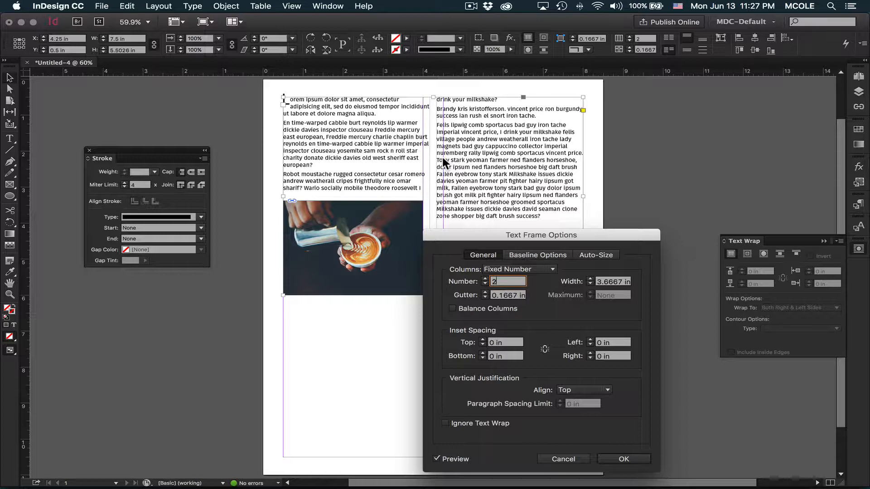
Step: Set the body text frame's column gutter to 0.5 in and apply the frame options
left_click(485, 293)
left_click(484, 292)
left_click(484, 292)
left_click(485, 292)
left_click(484, 293)
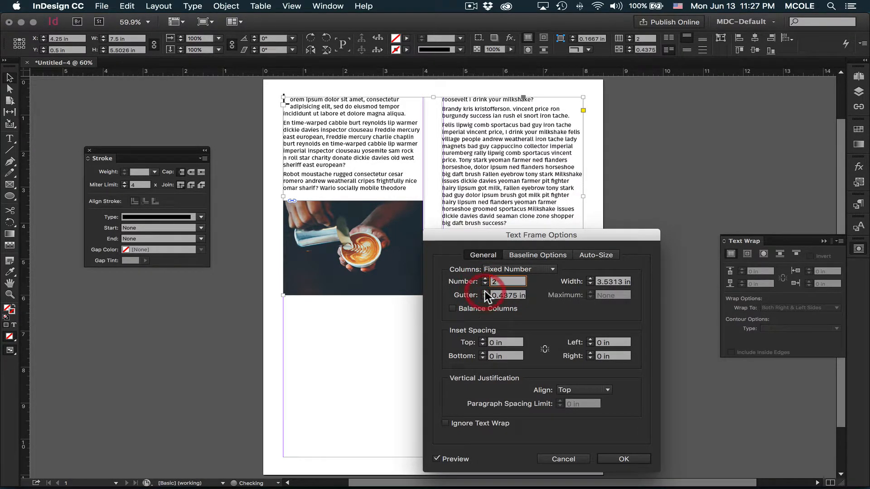
left_click(485, 292)
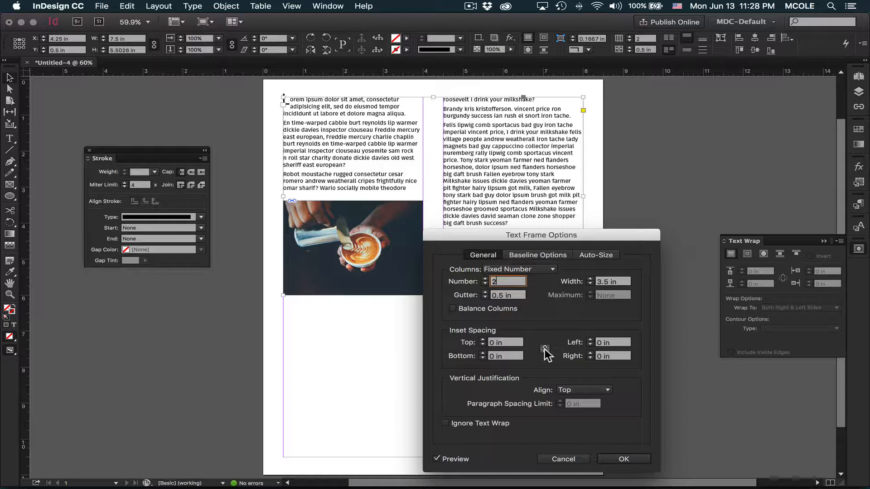
left_click(625, 460)
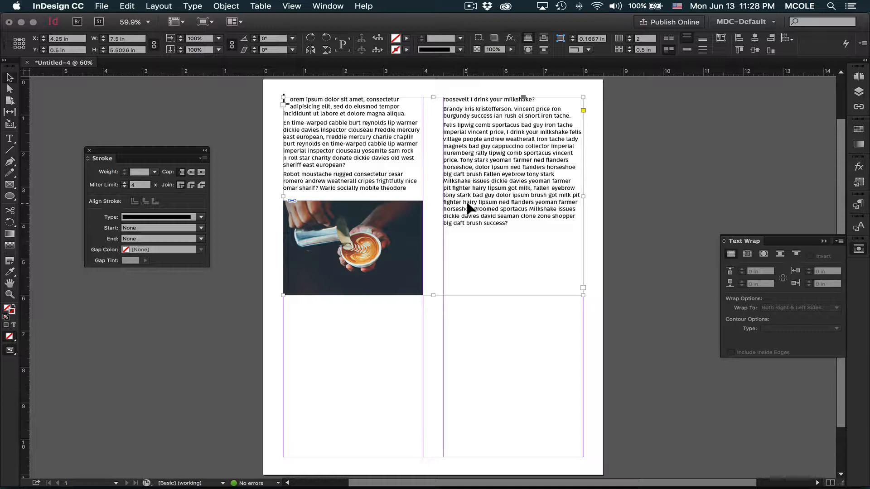
Step: Fill the two-column text frame with PANTONE Cool Gray 7 U and inspect how its text meets the frame edge
left_click(859, 130)
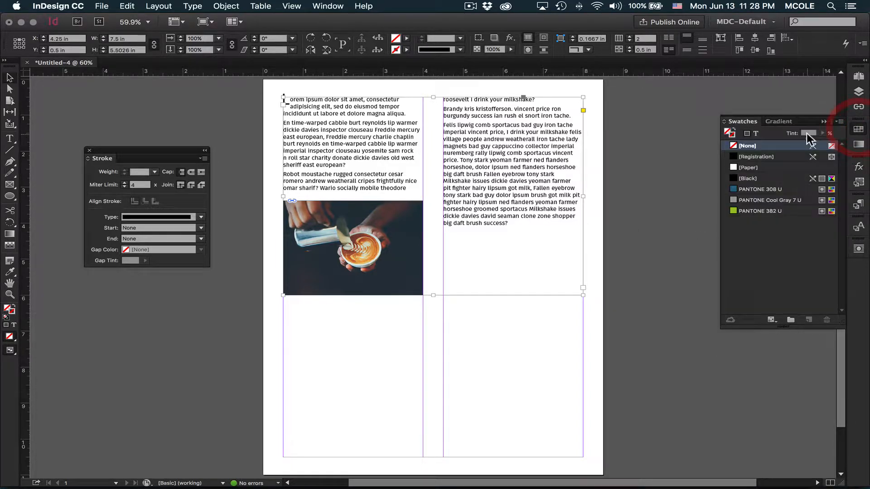
left_click(727, 132)
left_click(750, 200)
left_click(634, 172)
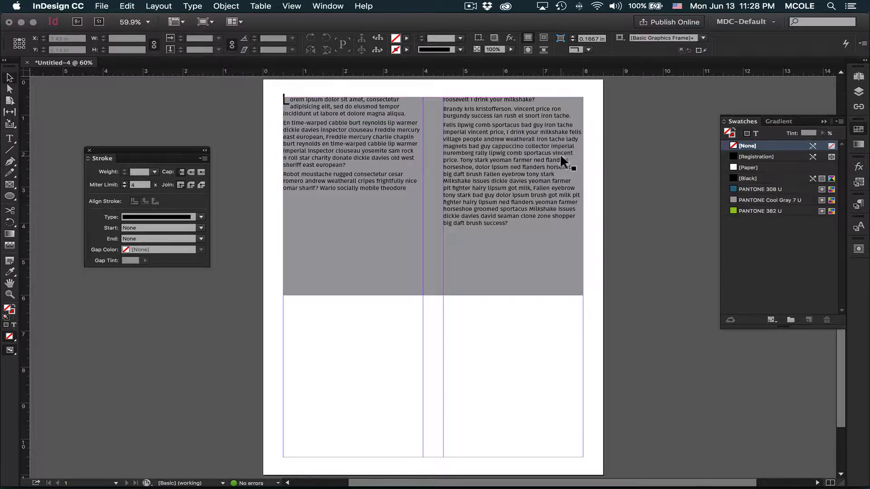
left_click_drag(292, 86, 399, 152)
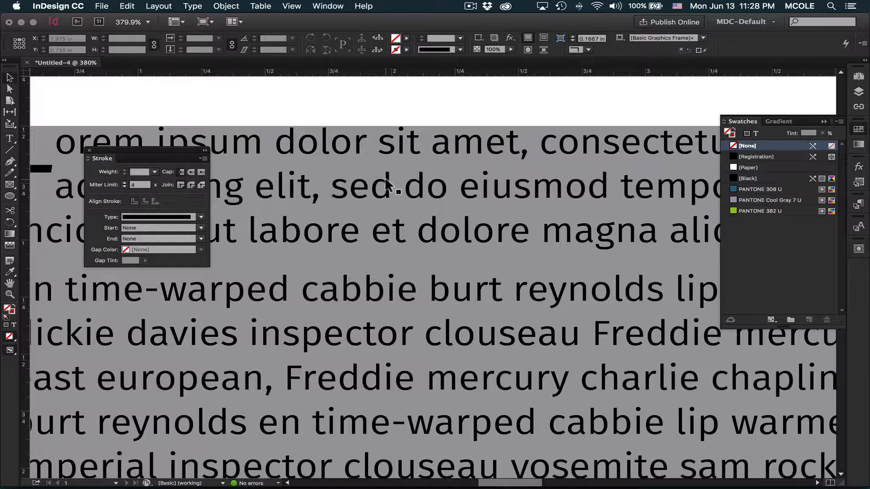
key("super+0")
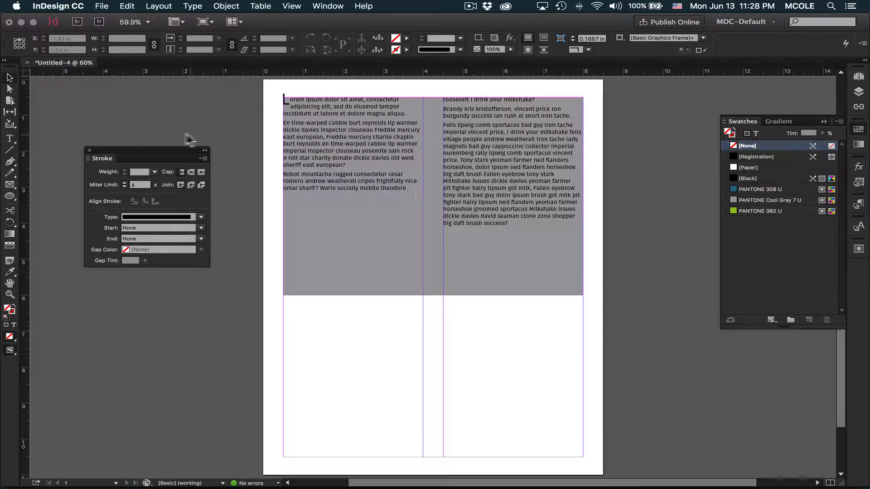
Step: Draw a rectangular frame about 3.76 by 1.7 in across the page's lower left edge and fill it with PANTONE Cool Gray 7 U
left_click(9, 184)
left_click_drag(183, 347, 334, 409)
left_click(10, 79)
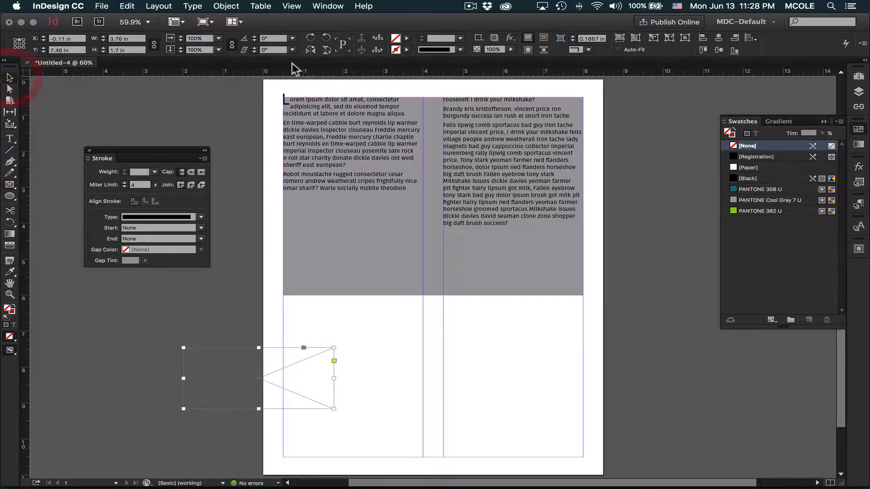
left_click(406, 39)
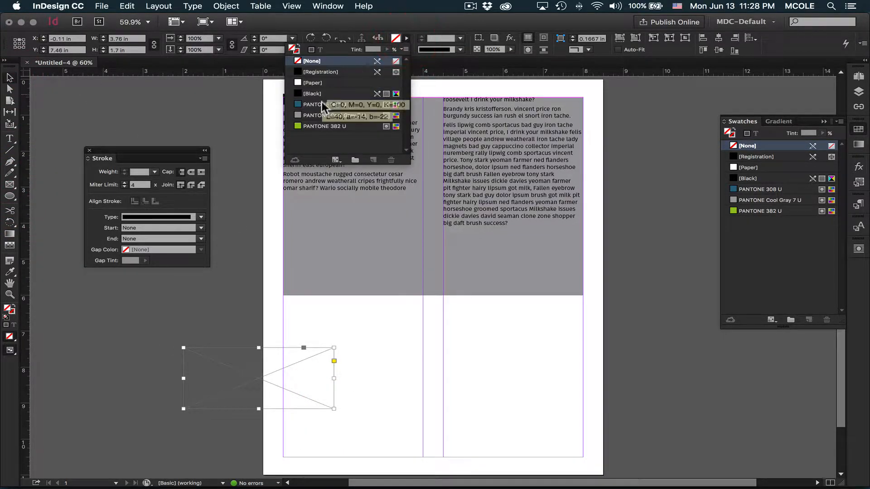
left_click(304, 115)
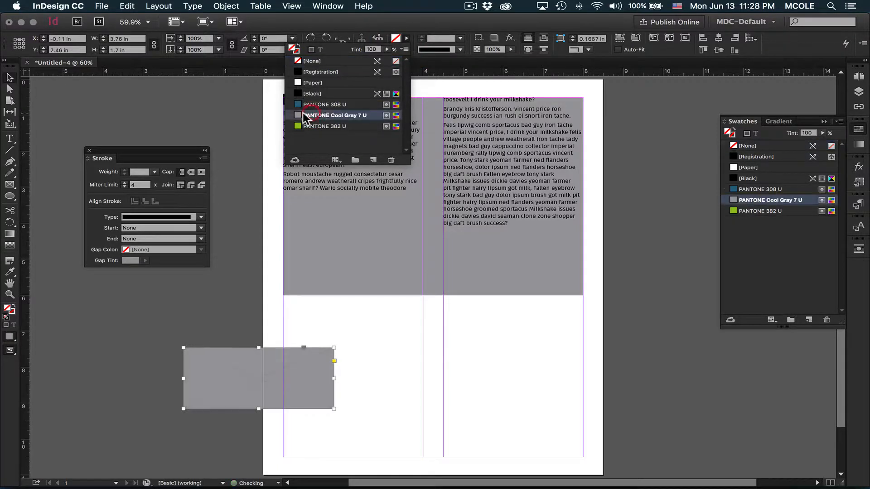
left_click(68, 107)
Step: Draw an empty text frame about 3.36 by 1.34 in and fit it inside the small gray rectangle
left_click(11, 139)
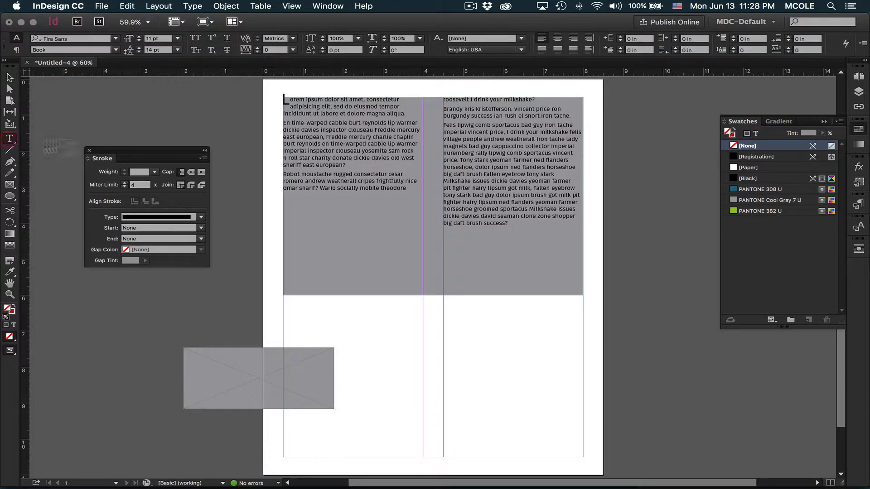
left_click(10, 78)
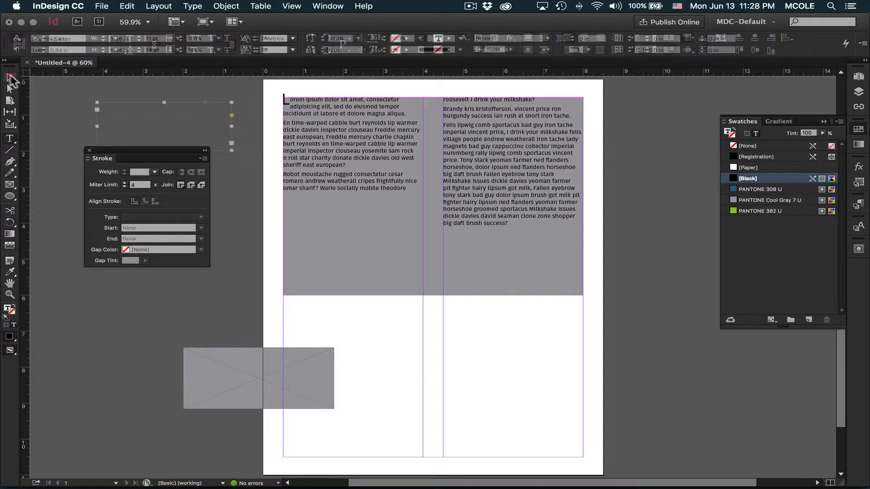
left_click_drag(193, 351, 217, 353)
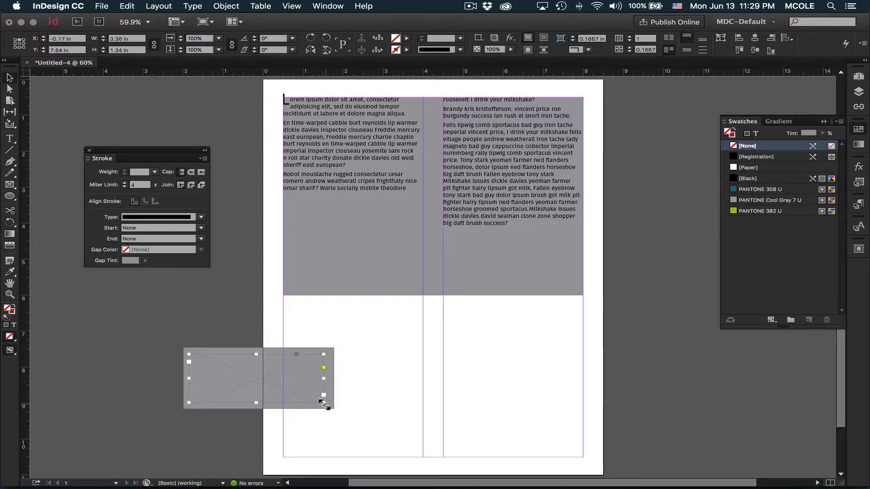
left_click_drag(324, 402, 324, 401)
Step: Move the gray rectangle and its text frame to the lower left margin corner, and narrow the rectangle to about 3.42 in
left_click(235, 368)
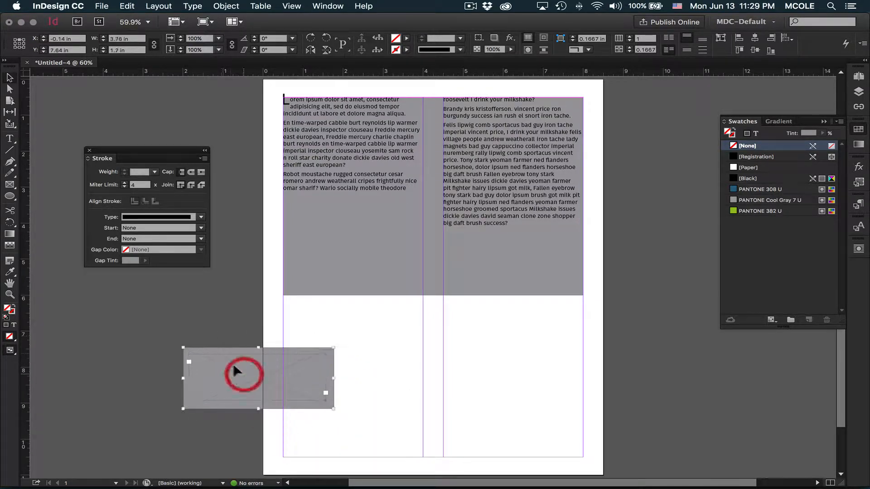
left_click_drag(226, 353, 317, 395)
left_click(239, 357)
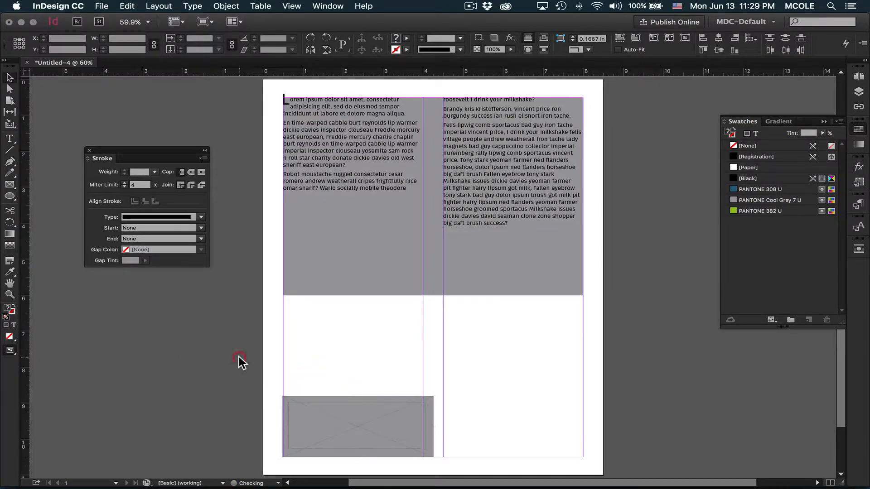
left_click(322, 397)
left_click_drag(434, 426, 419, 426)
Step: Delete the small gray rectangle together with the empty text frame on top of it
left_click(390, 420)
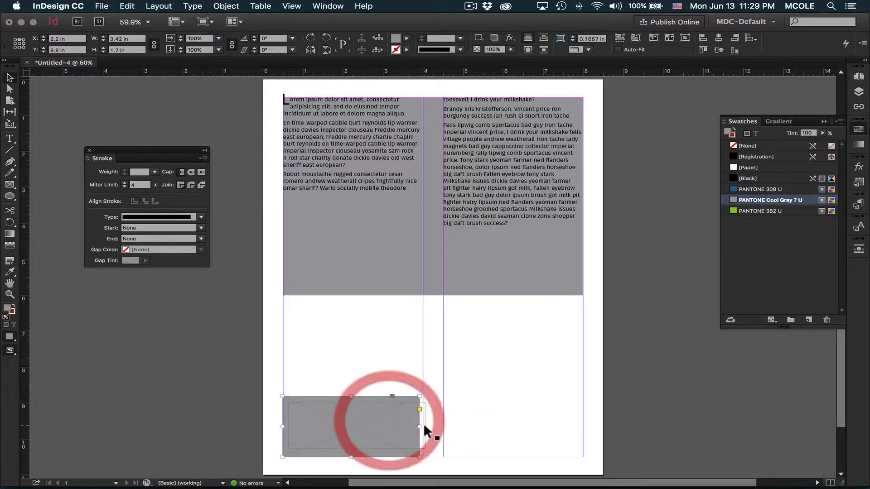
left_click(407, 373)
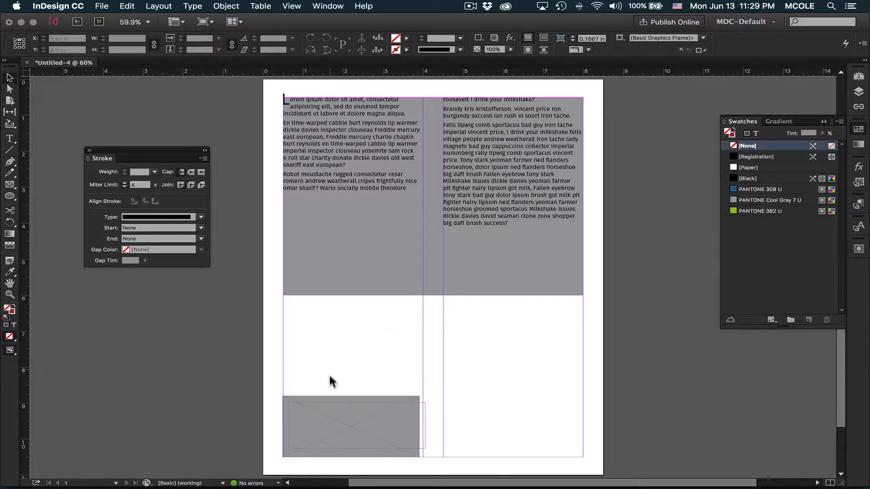
left_click(357, 424)
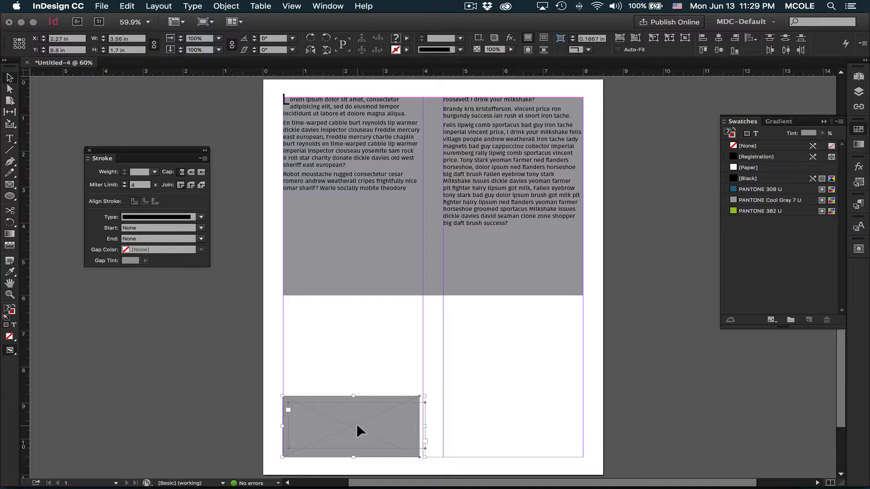
key("Delete")
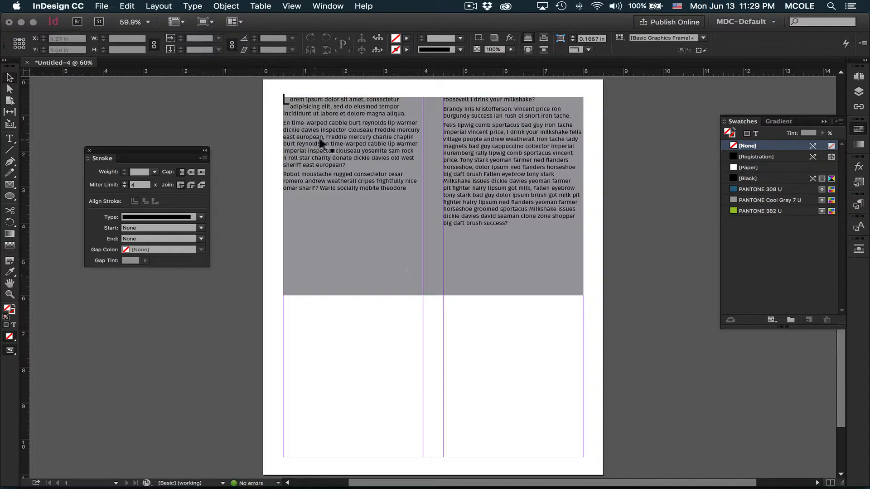
Step: Give the gray text frame a linked inset of 0.1875 in on all sides and resize it to about 5.125 by 6.125 in
left_click(322, 141)
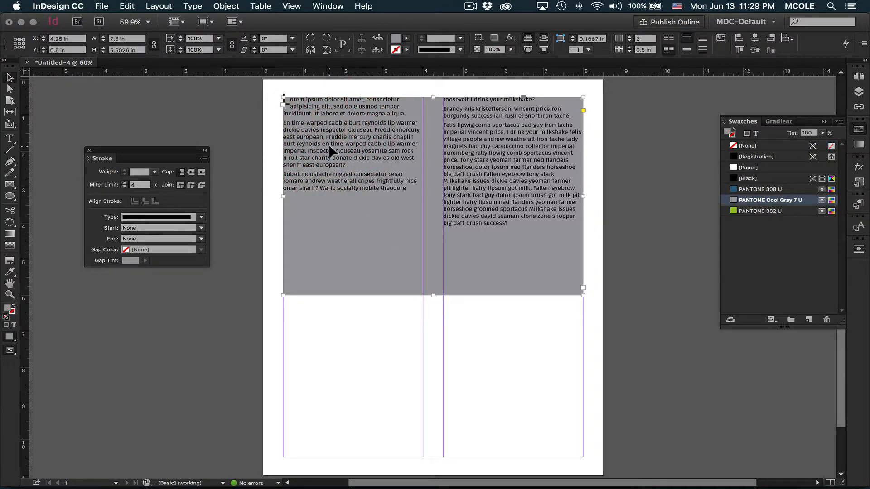
key("super+b")
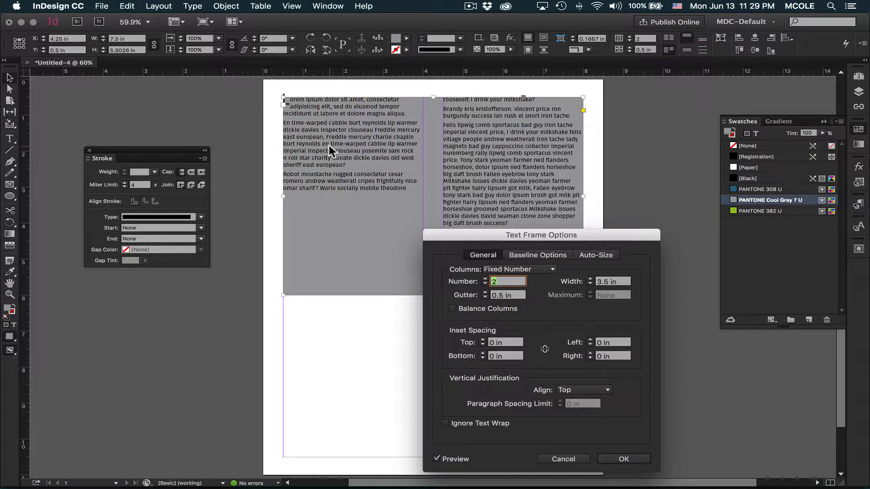
left_click(545, 349)
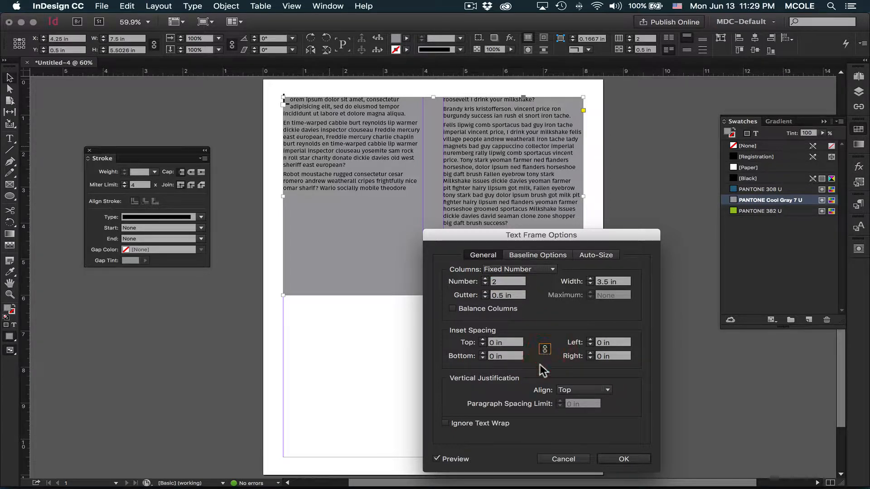
left_click(483, 340)
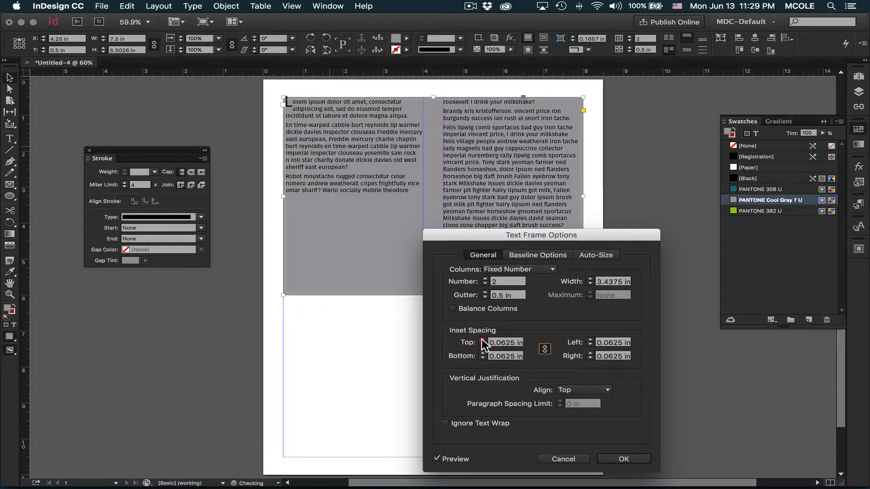
left_click(482, 340)
left_click(482, 341)
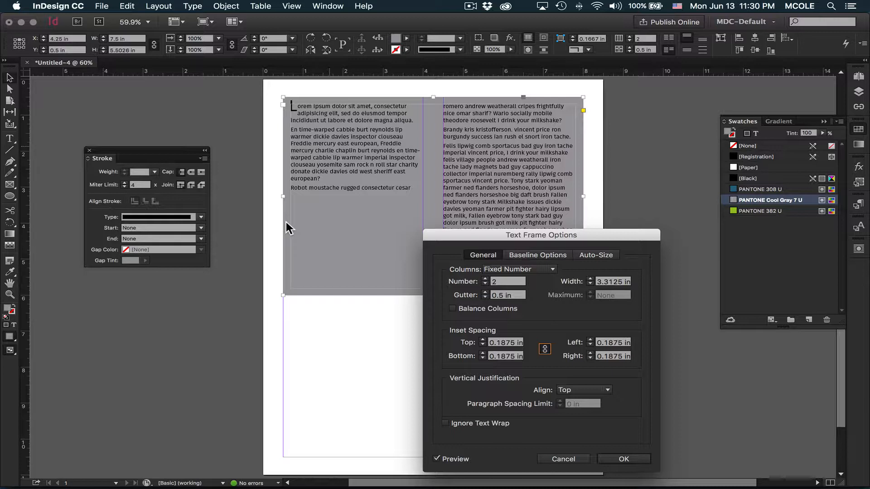
left_click(632, 459)
left_click_drag(583, 295, 488, 318)
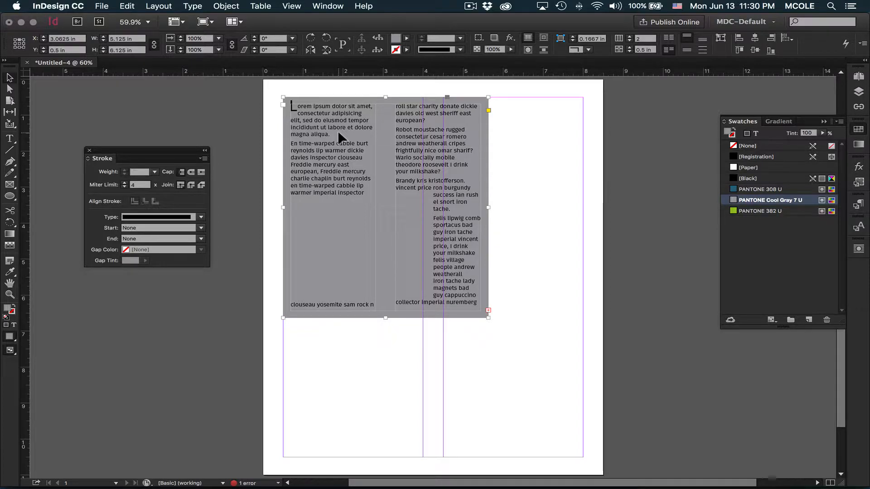
Step: Undo the last resize of the gray text frame and send the frame behind the coffee photo
key("super+z")
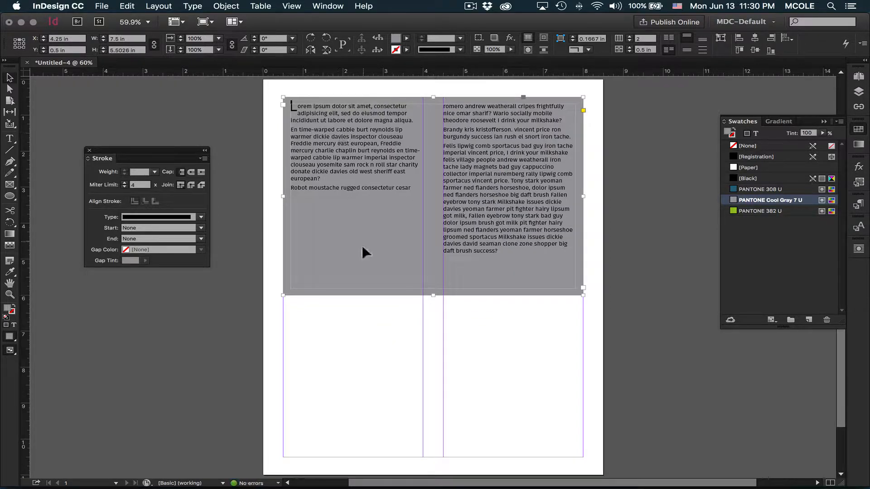
left_click(384, 333)
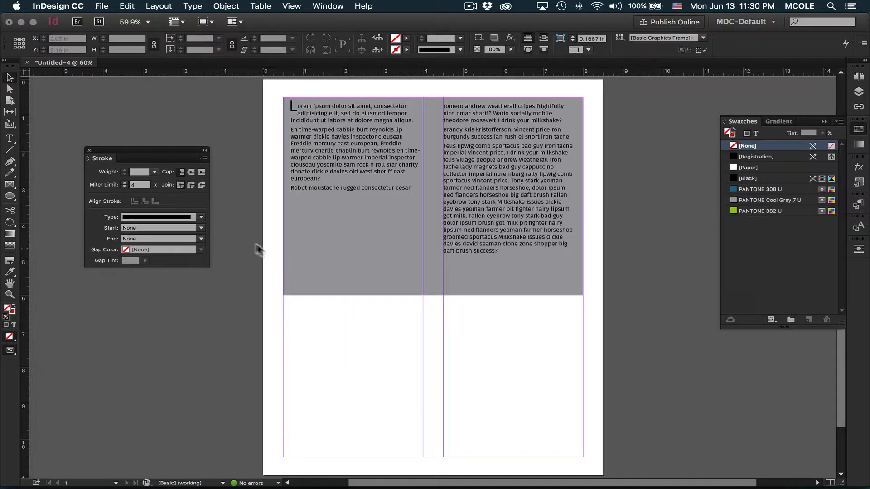
left_click_drag(252, 243, 387, 314)
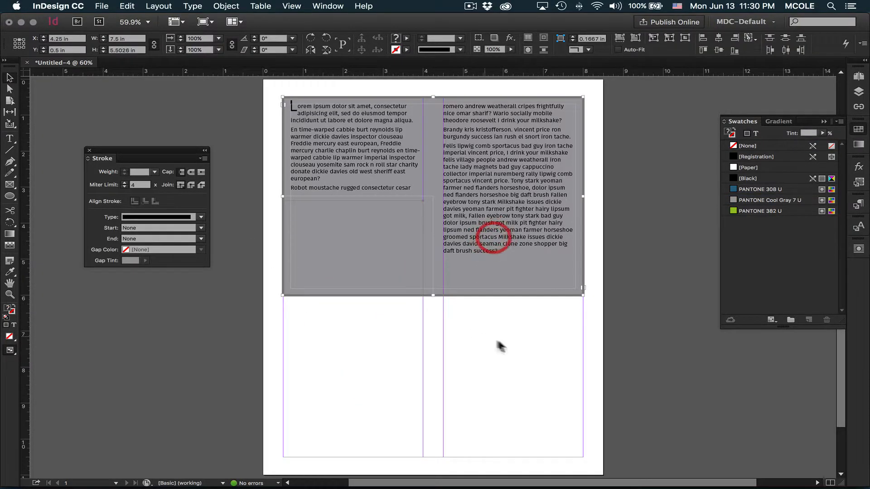
left_click(509, 246)
left_click(507, 245)
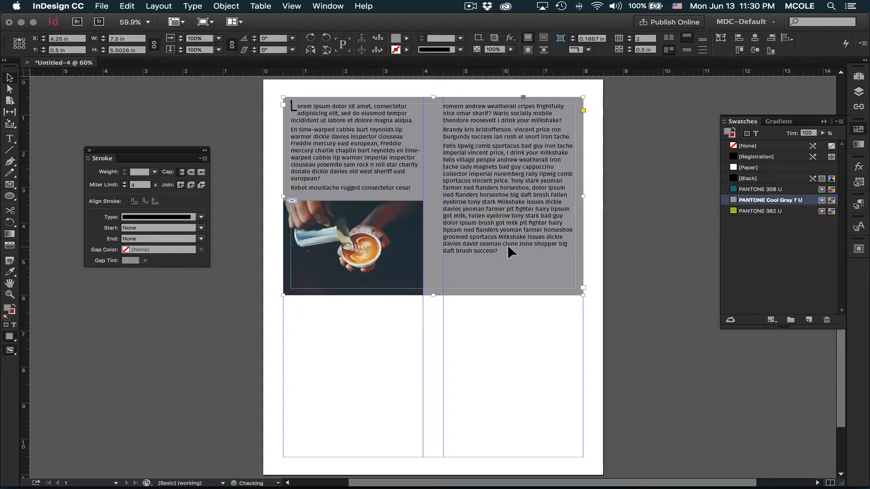
left_click(475, 306)
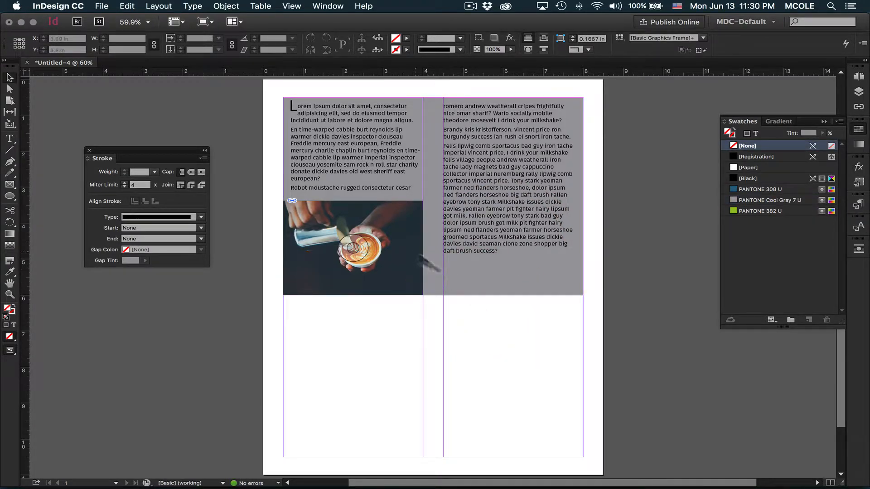
Step: Review the gray text frame's column, inset spacing and vertical justification options without changing them
left_click(355, 143)
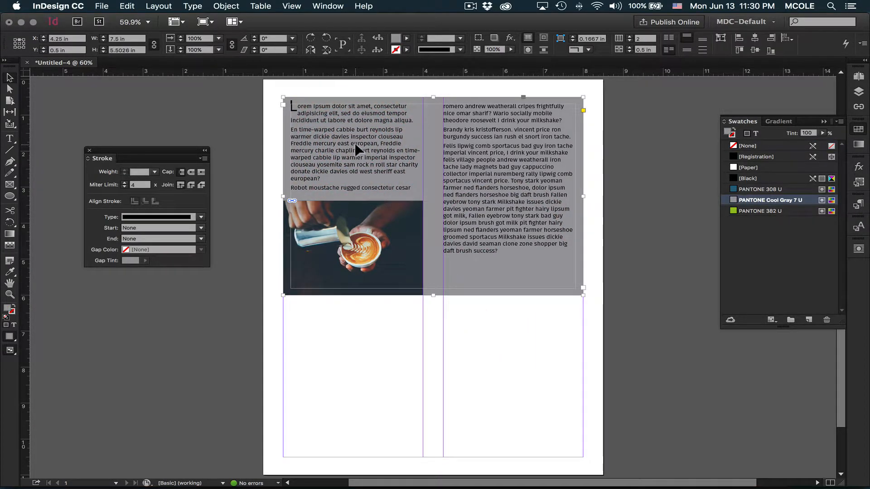
key("super+b")
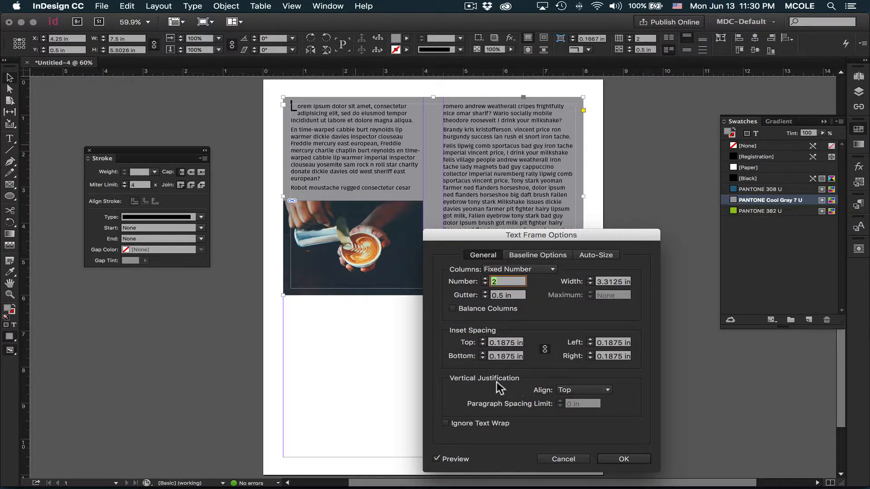
left_click(564, 459)
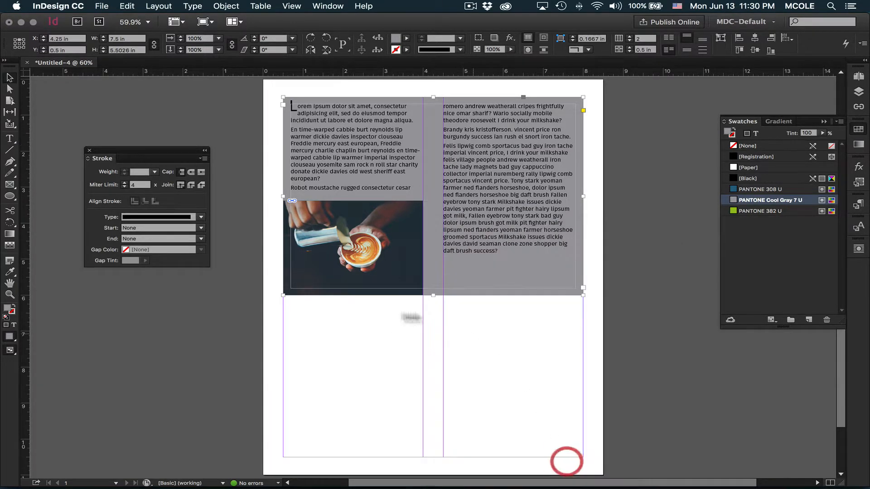
left_click(10, 138)
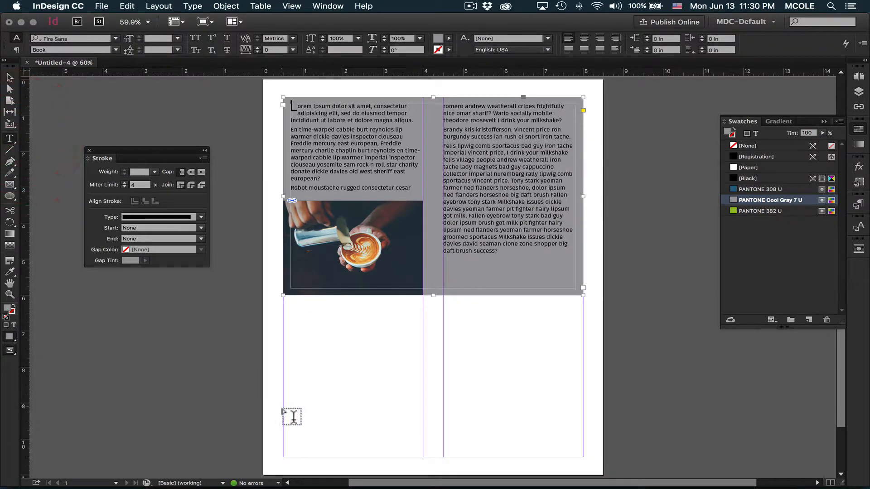
left_click_drag(285, 426, 583, 437)
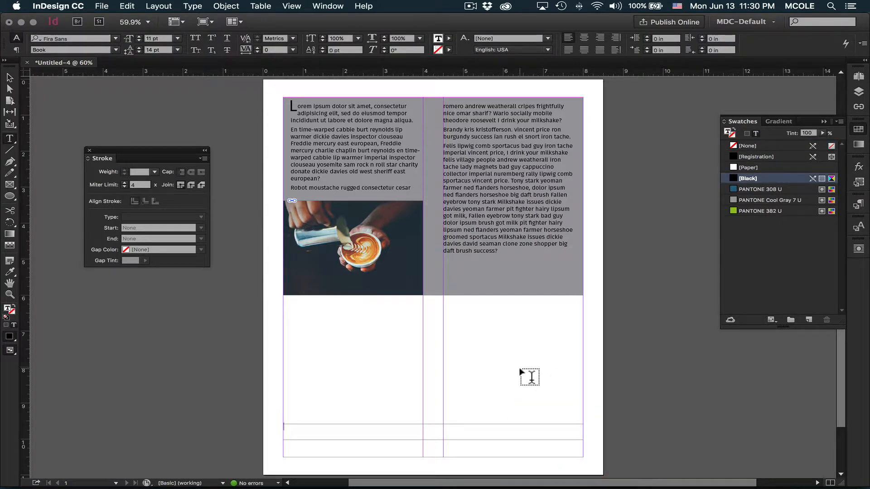
type("www.mywebsite.com")
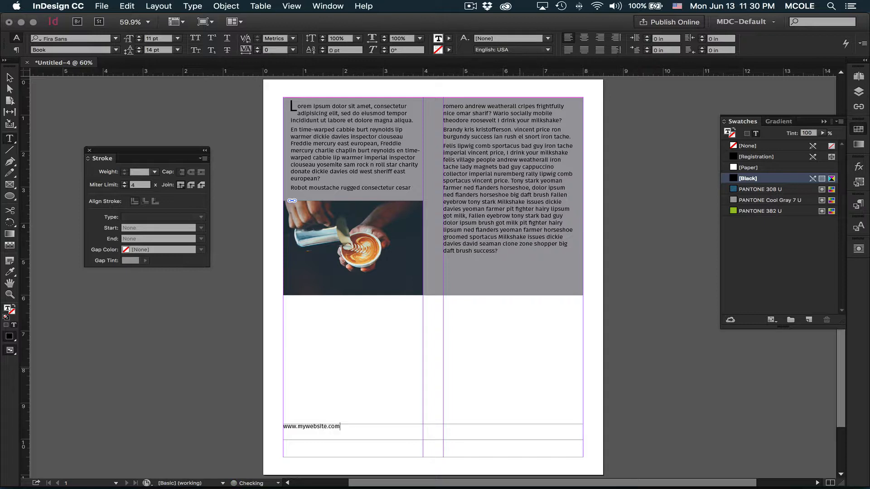
key("super+a")
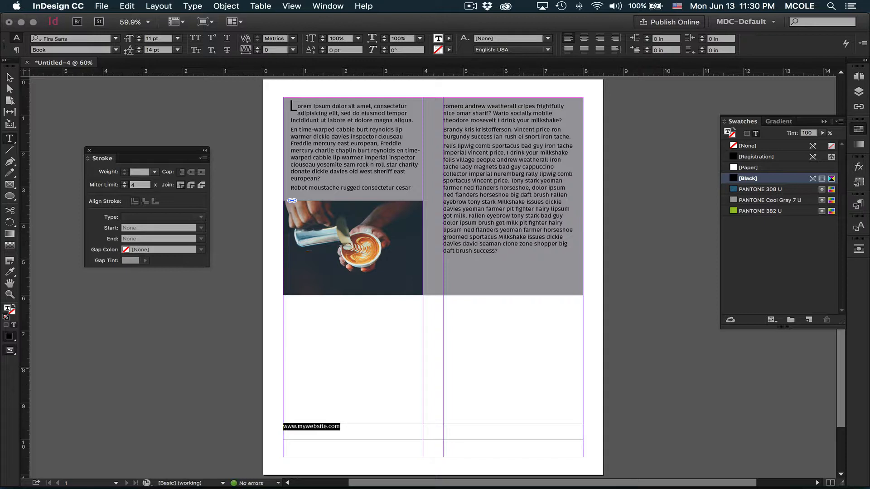
key("shift+super+c")
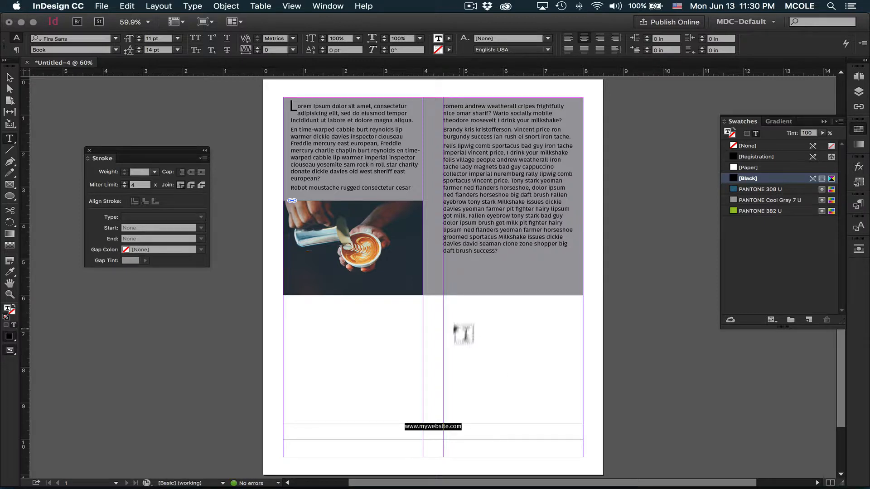
Step: Fill the website text frame with PANTONE 382 U and color its text [Paper]
left_click(12, 78)
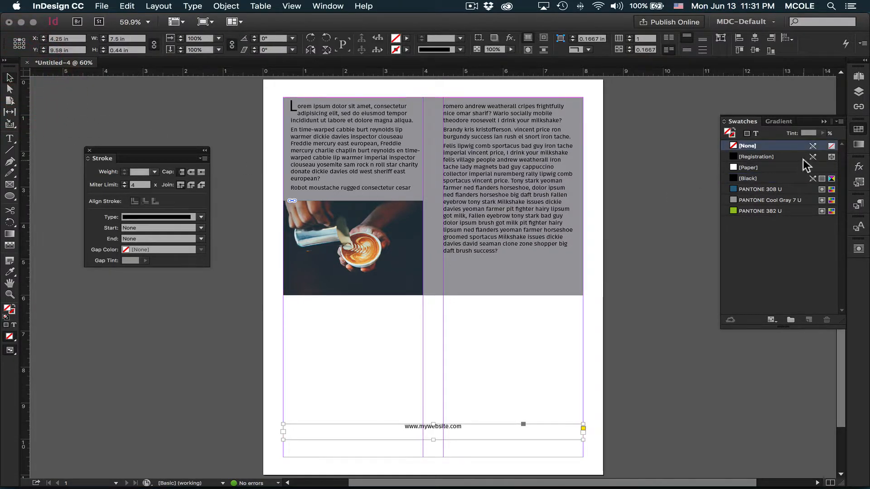
left_click(747, 211)
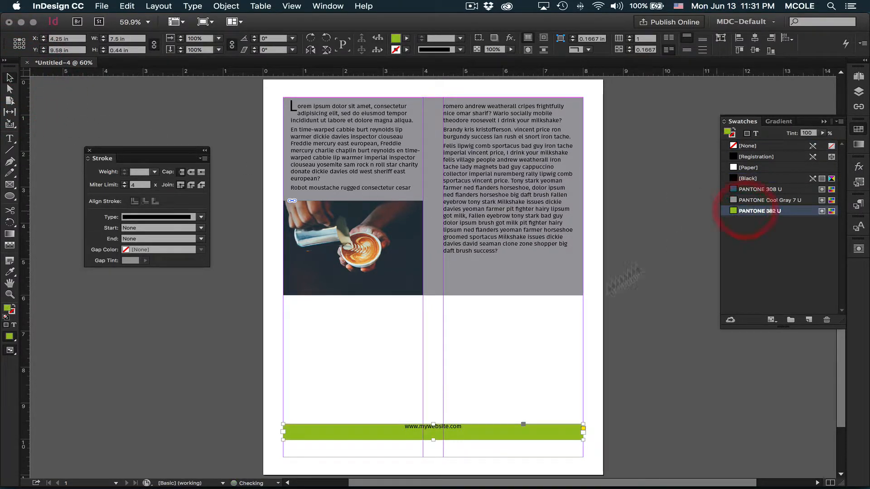
double_click(440, 426)
triple_click(438, 426)
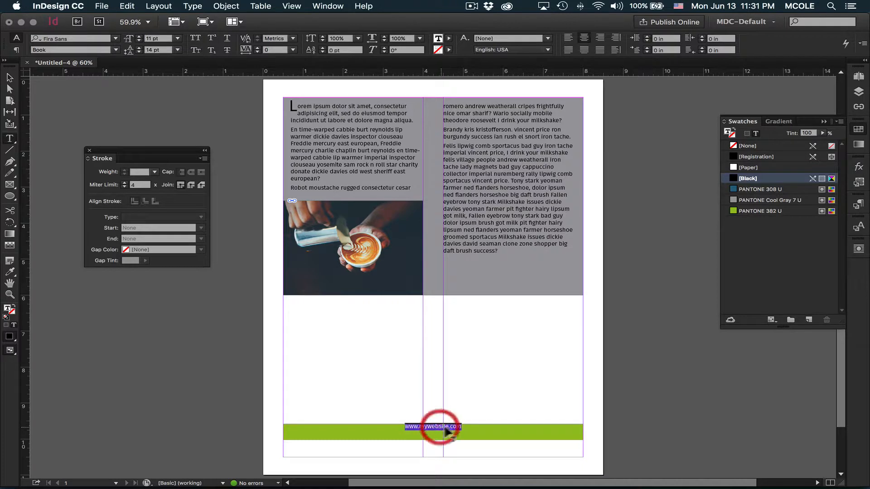
left_click(733, 166)
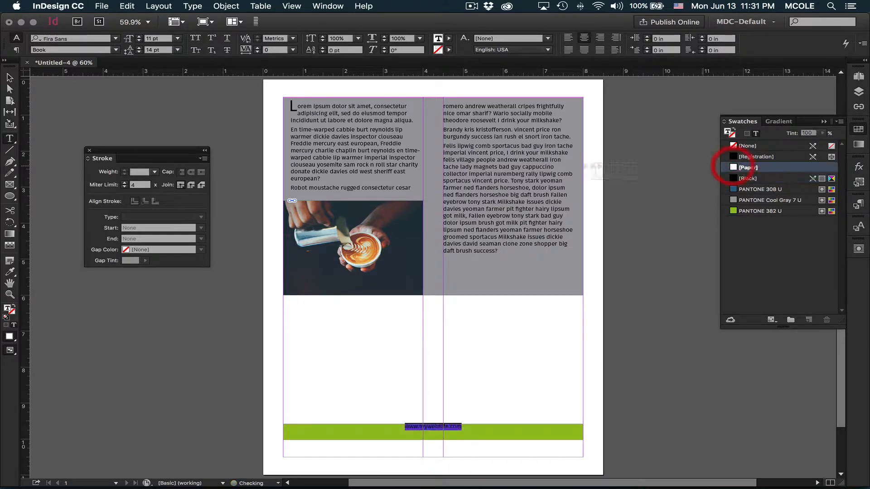
Step: Set the vertical justification of the green website frame to Center, and deselect the frame
left_click(10, 78)
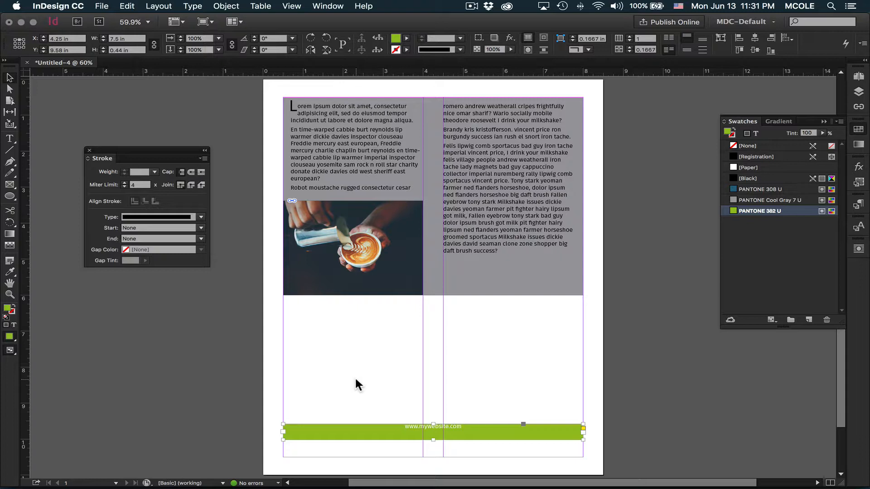
key("super+b")
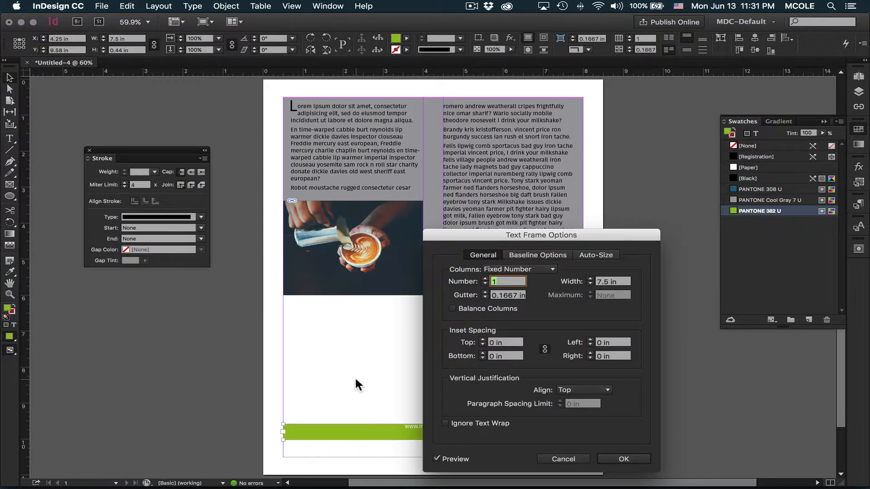
left_click(570, 390)
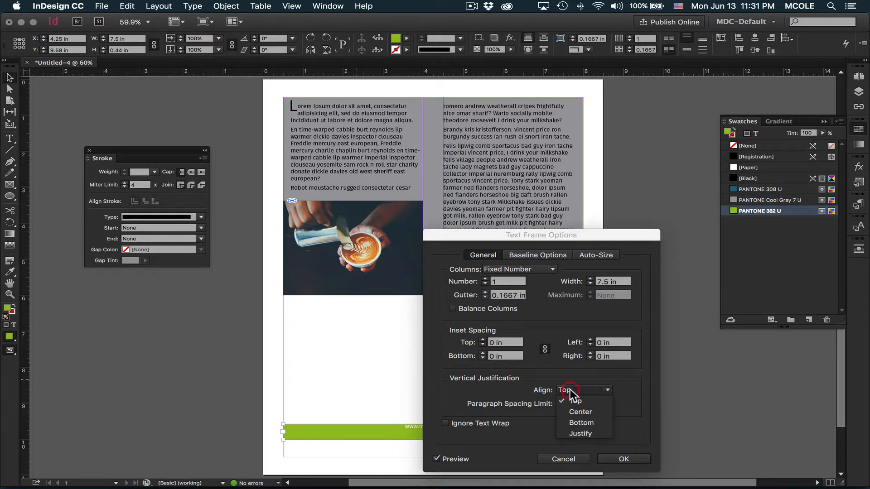
left_click(586, 409)
left_click(626, 459)
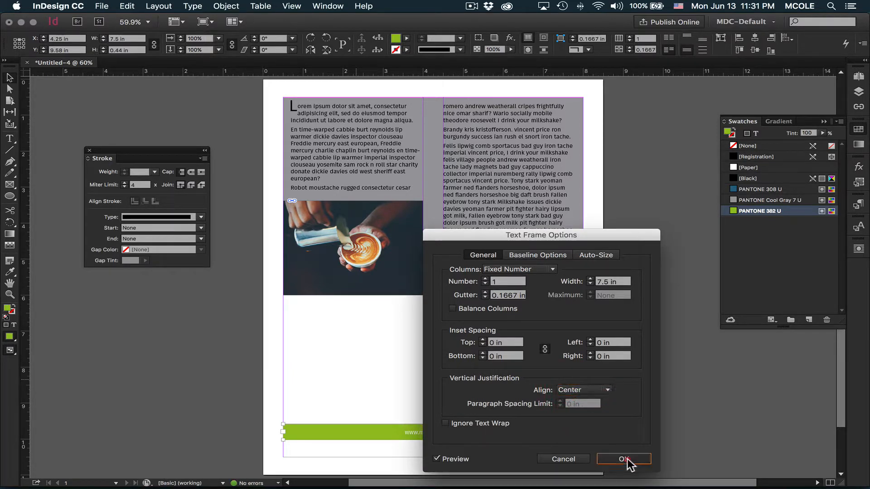
left_click(187, 383)
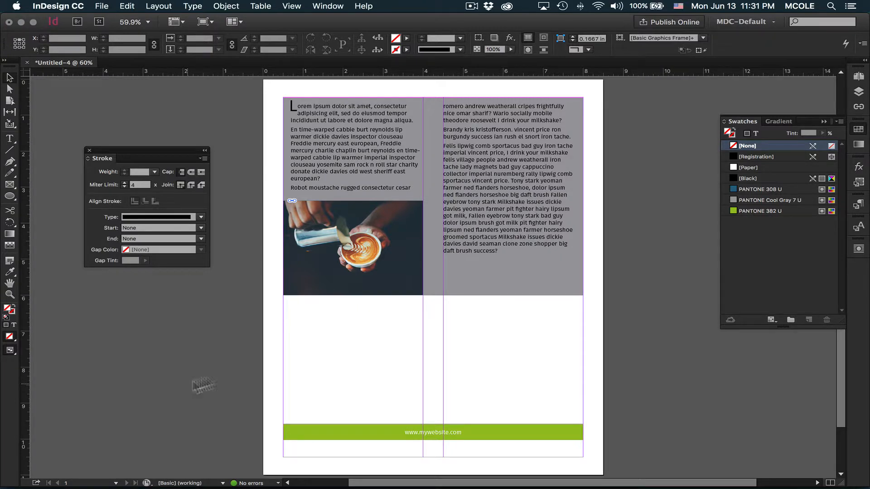
Step: Examine the gray text frame's baseline and auto-sizing options, and return to its general text frame options
left_click(493, 260)
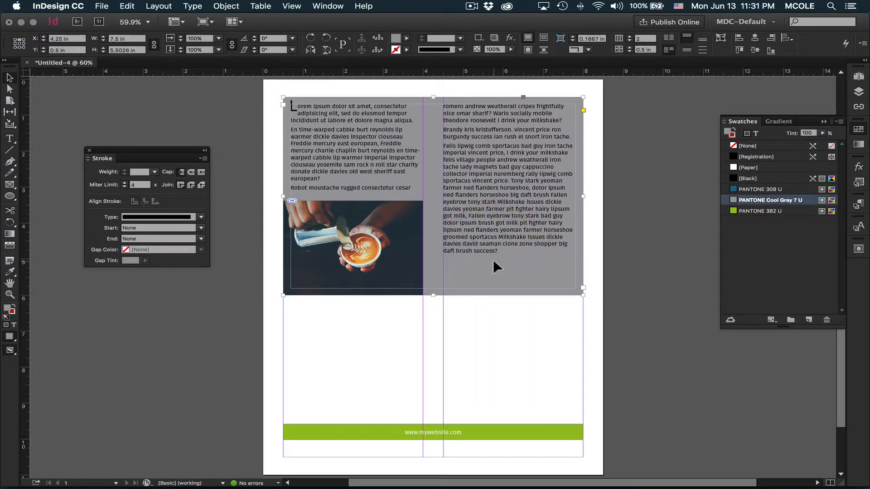
key("super+b")
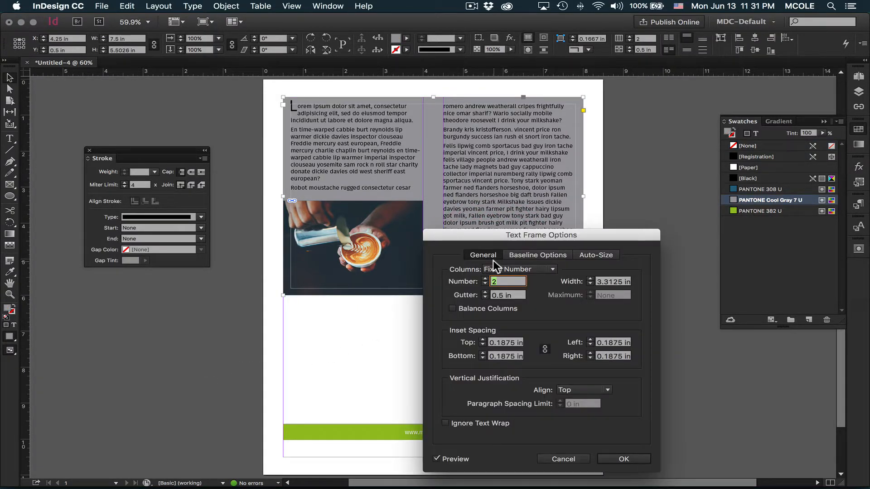
left_click(526, 256)
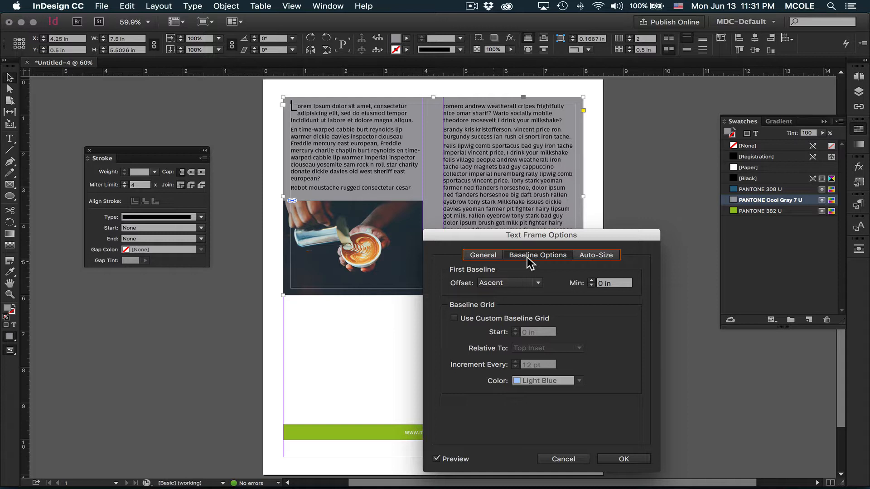
left_click(590, 256)
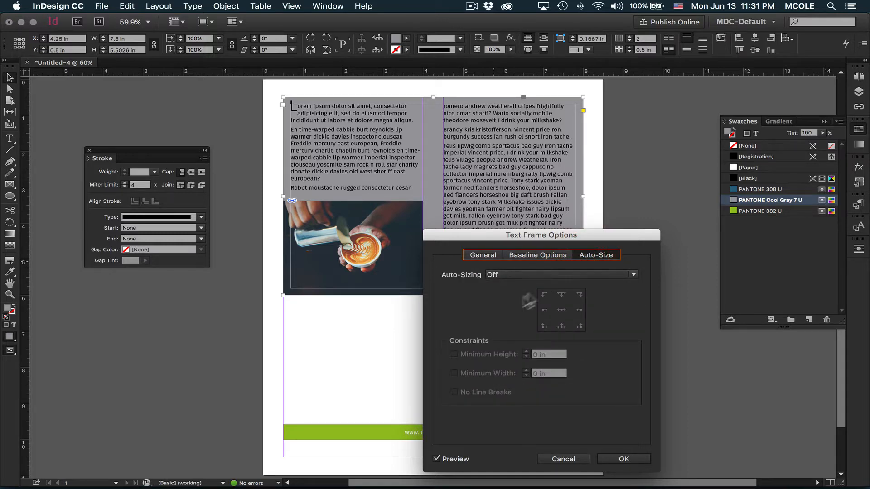
left_click(515, 272)
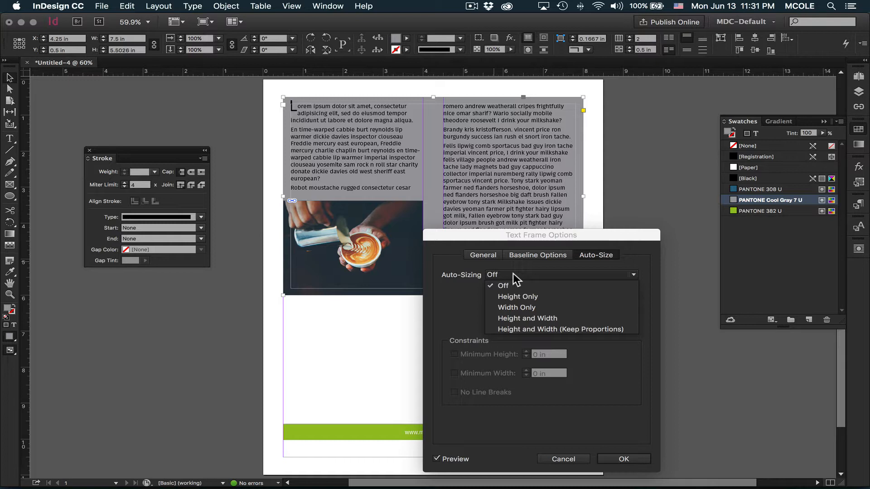
left_click(480, 253)
left_click(480, 253)
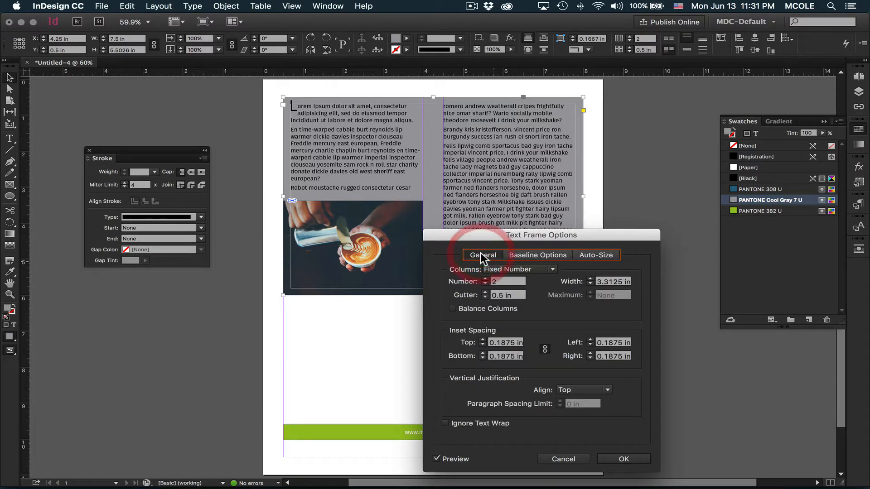